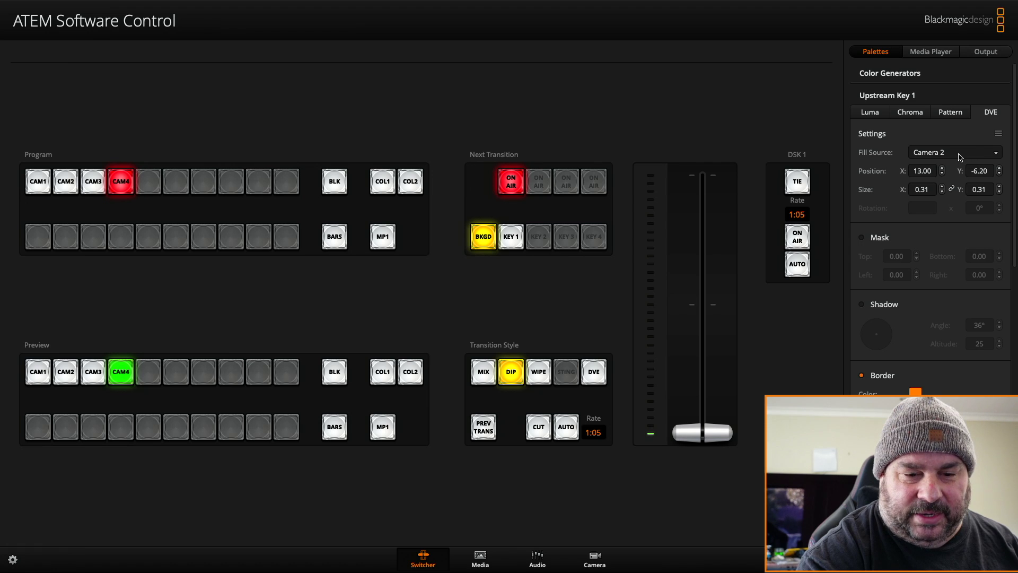
# Keep Camera 2 as Upstream Key 1's fill source for the picture-in-picture inset.
pyautogui.click(999, 154)
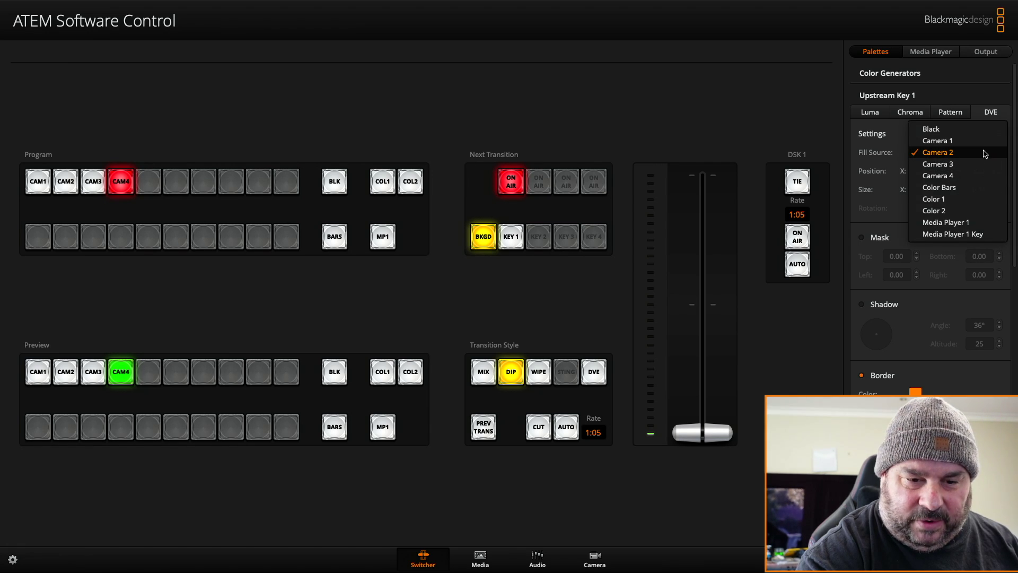
pyautogui.click(982, 156)
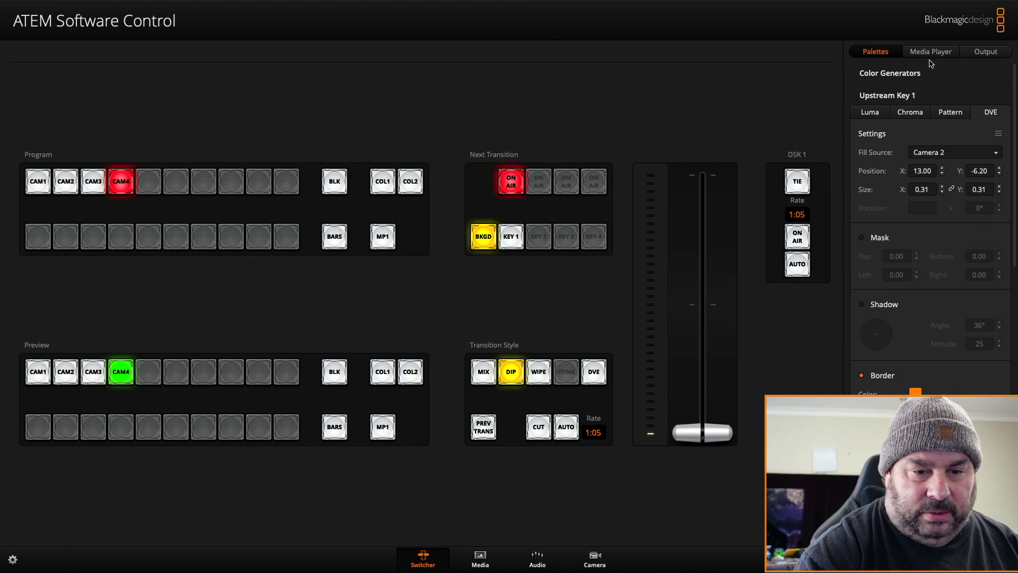
# Select YouTube as the Live Stream platform in the Output settings.
pyautogui.click(987, 52)
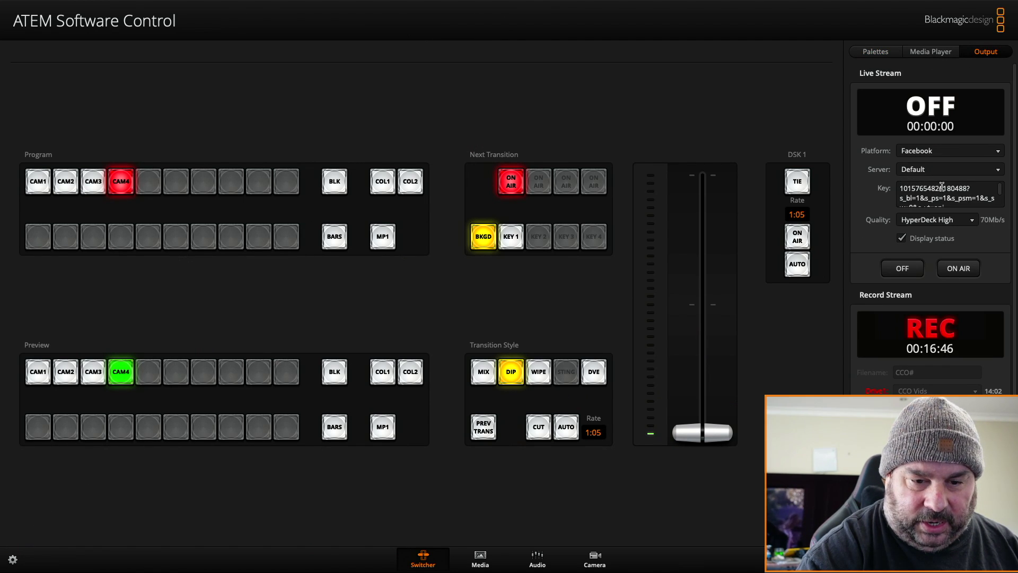
pyautogui.click(998, 150)
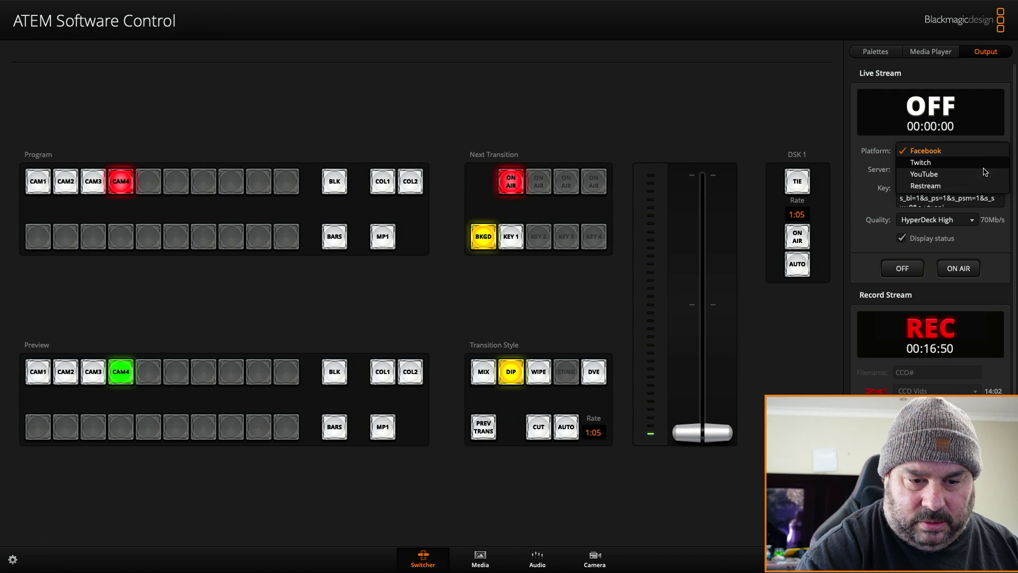
pyautogui.click(955, 167)
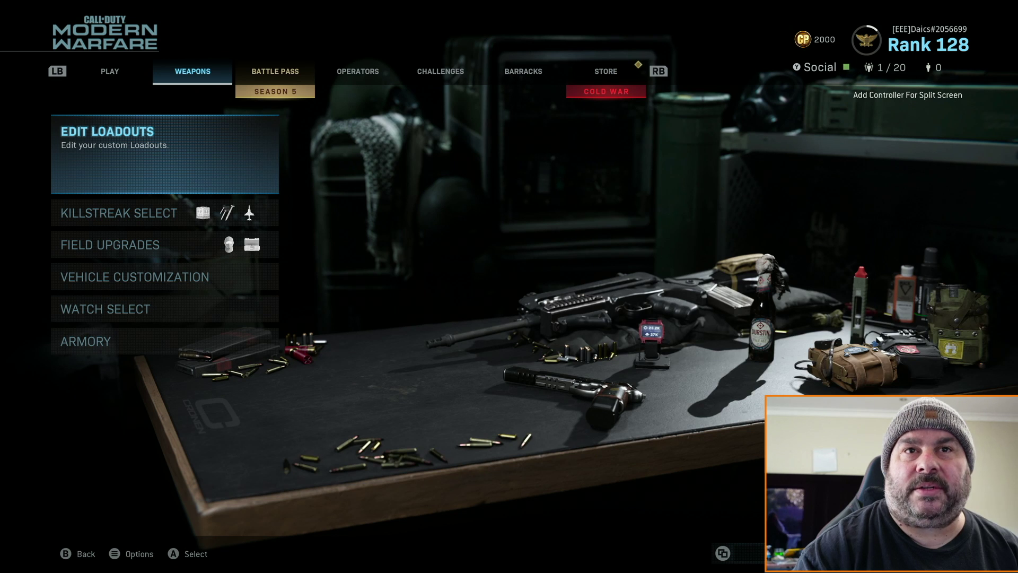
# Open console Settings from the guide's Profile & system section.
pyautogui.press('super')
pyautogui.press('Tab')
pyautogui.press('Tab')
pyautogui.press('Tab')
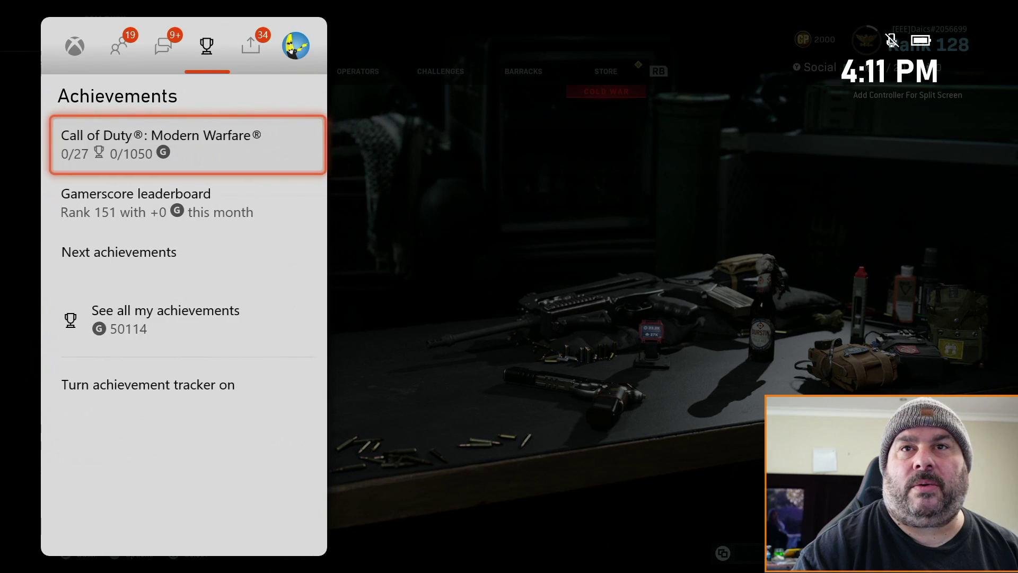
pyautogui.press('Tab')
pyautogui.press('Tab')
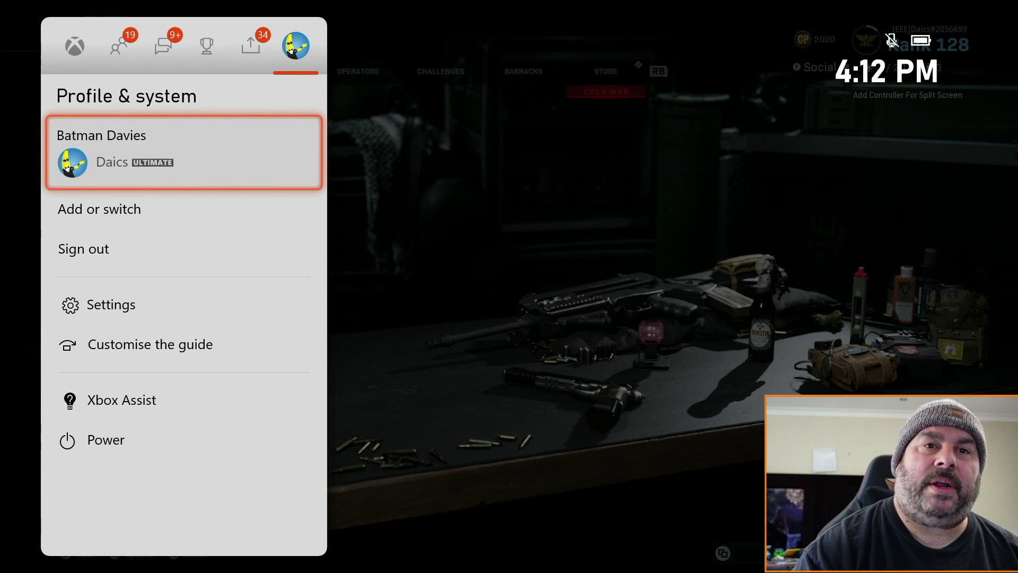
pyautogui.press('Down')
pyautogui.press('Down')
pyautogui.press('Down')
pyautogui.press('Return')
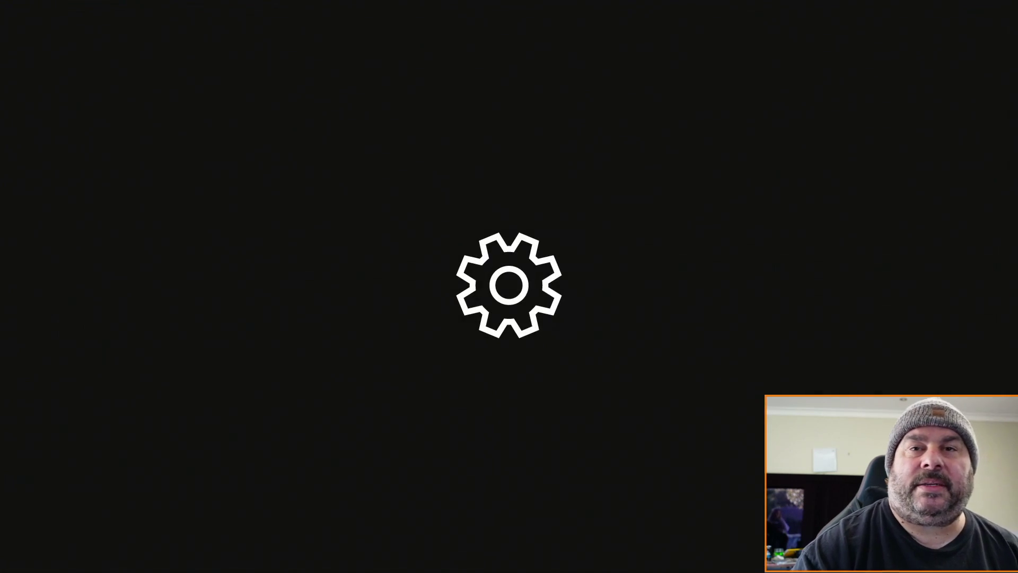
# Open the Volume & audio output page from General settings.
pyautogui.press('Down')
pyautogui.press('Up')
pyautogui.press('Right')
pyautogui.press('Down')
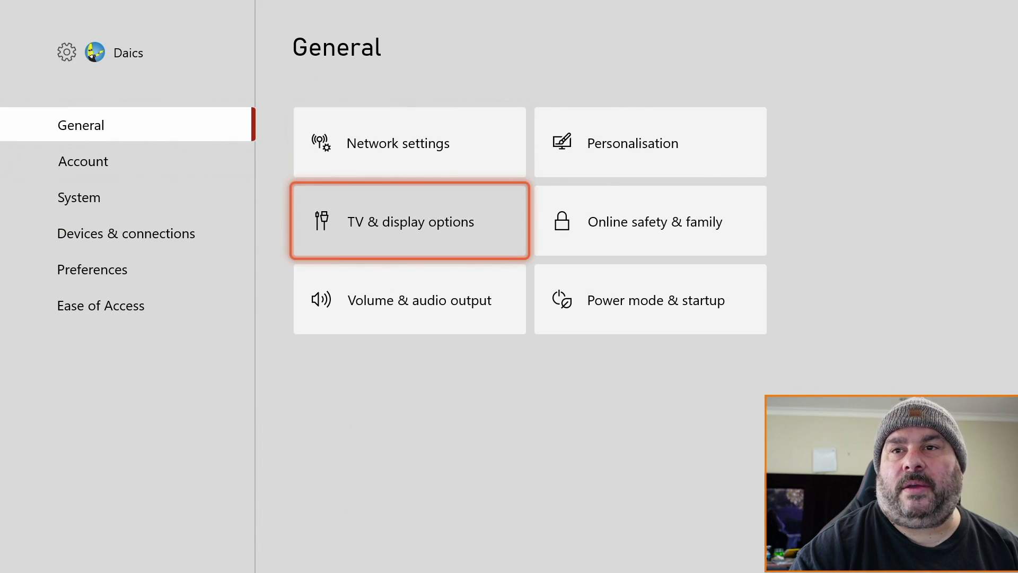
pyautogui.press('Down')
pyautogui.press('Return')
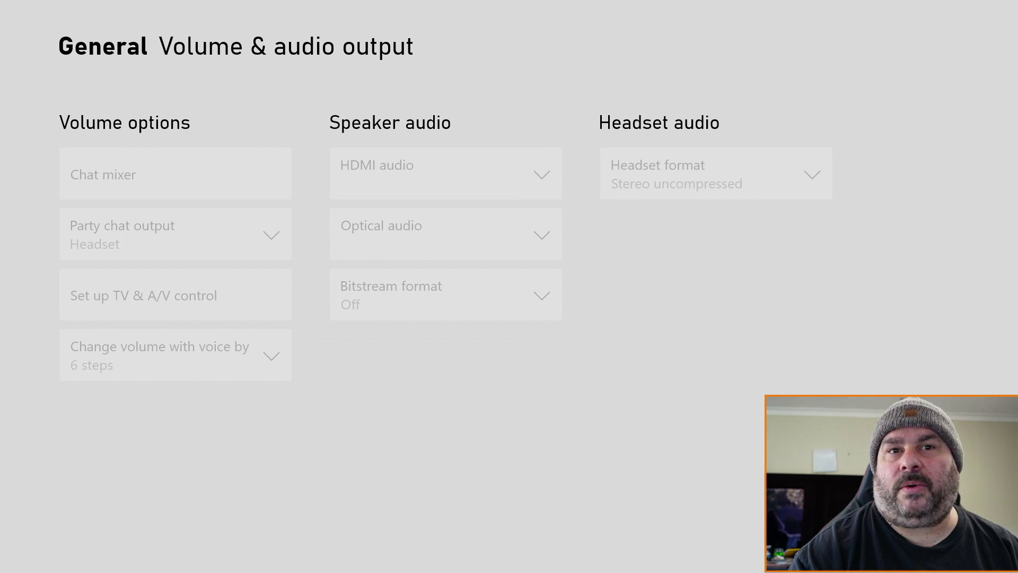
# Open the Party chat output choices and browse to Speakers.
pyautogui.press('Down')
pyautogui.press('Return')
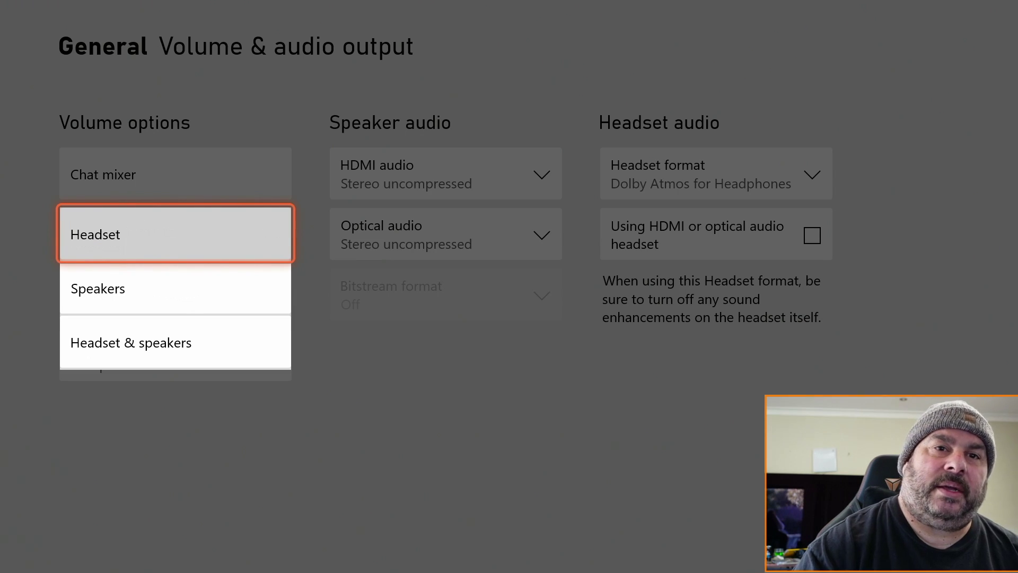
pyautogui.press('Down')
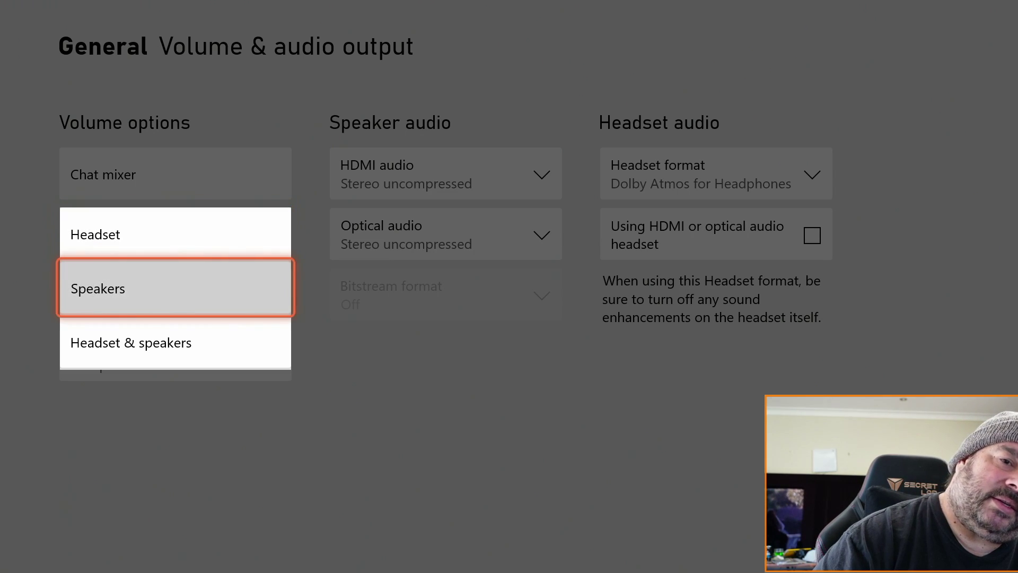
pyautogui.press('Down')
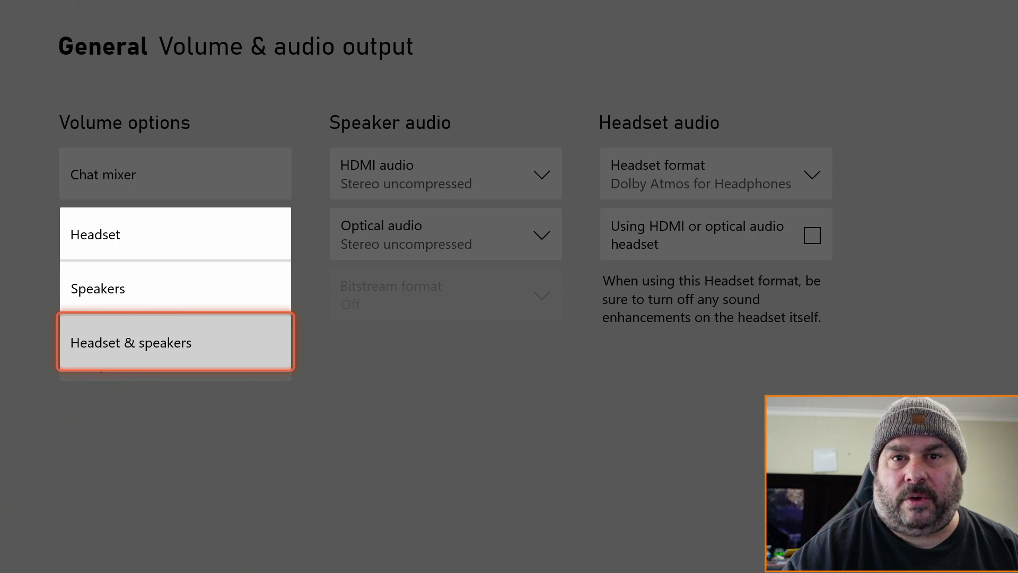
# Close the party chat output list, leaving it on Headset.
pyautogui.press('Escape')
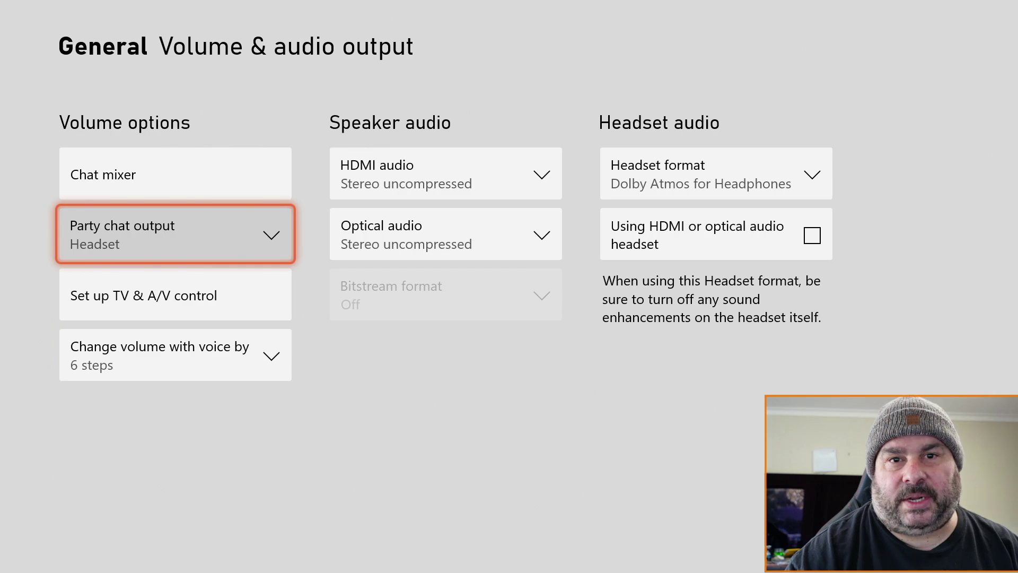